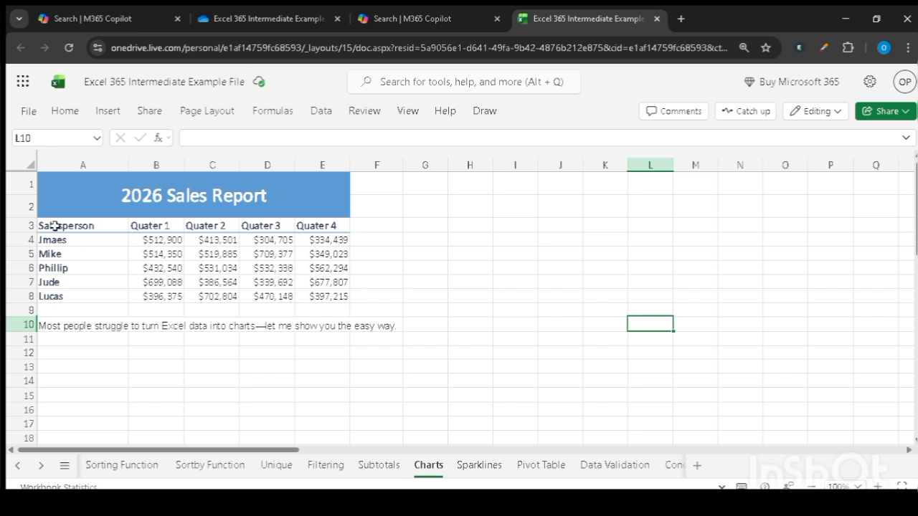
# - Insert a clustered column chart from the sales data in A3:E8 and move it beside the table
pyautogui.moveTo(55, 226); pyautogui.dragTo(313, 292)
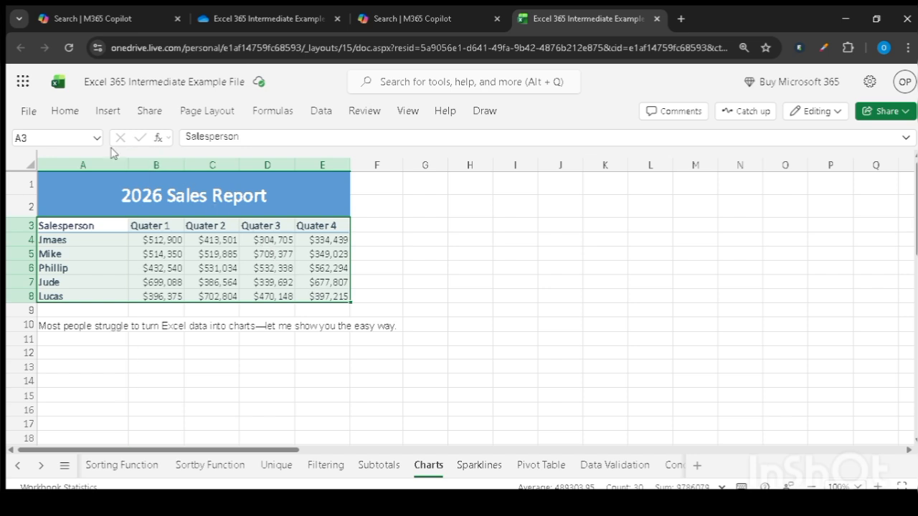
pyautogui.click(113, 118)
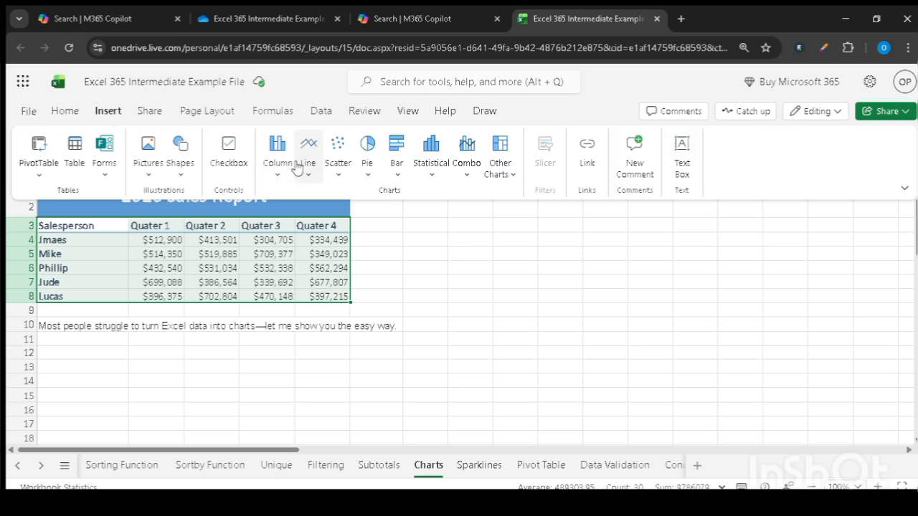
pyautogui.click(432, 175)
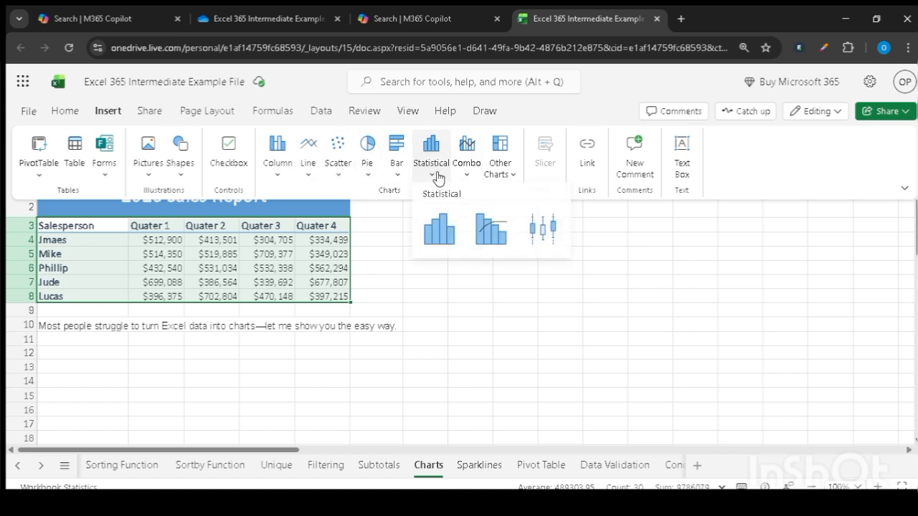
pyautogui.click(515, 181)
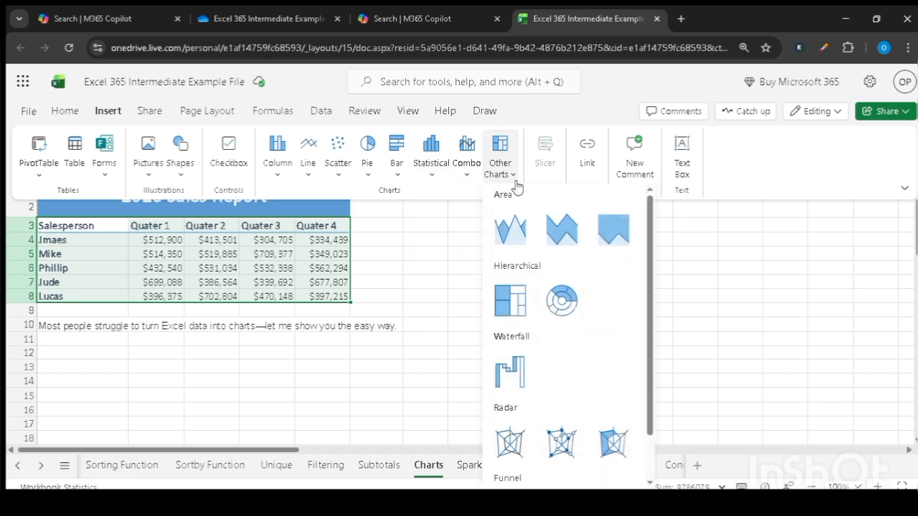
pyautogui.click(395, 178)
pyautogui.click(368, 179)
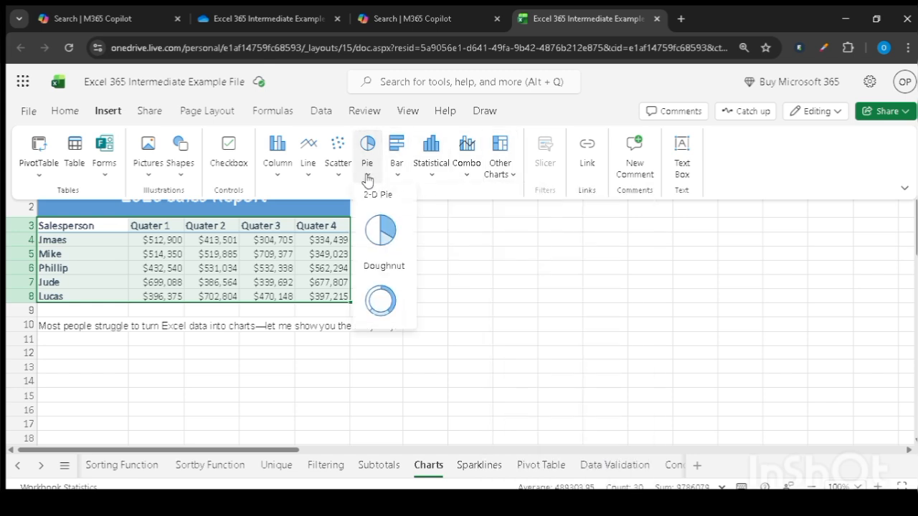
pyautogui.click(284, 179)
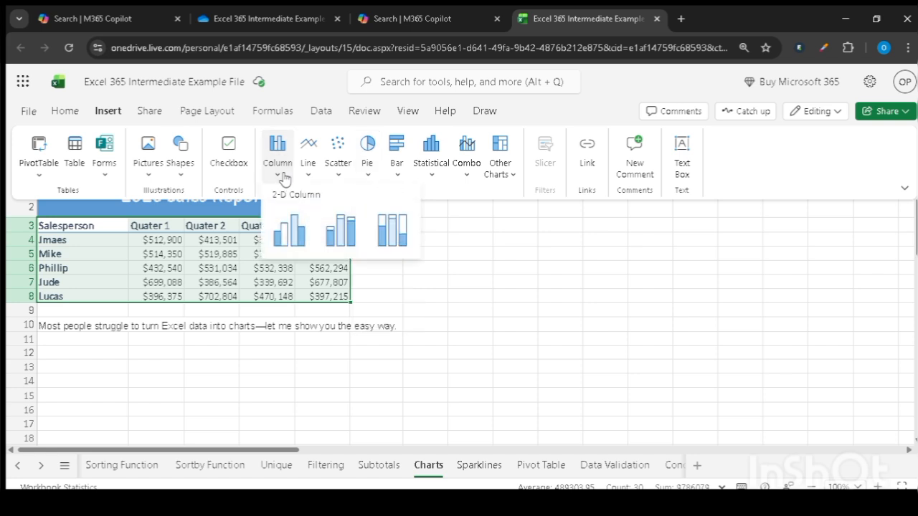
pyautogui.click(286, 234)
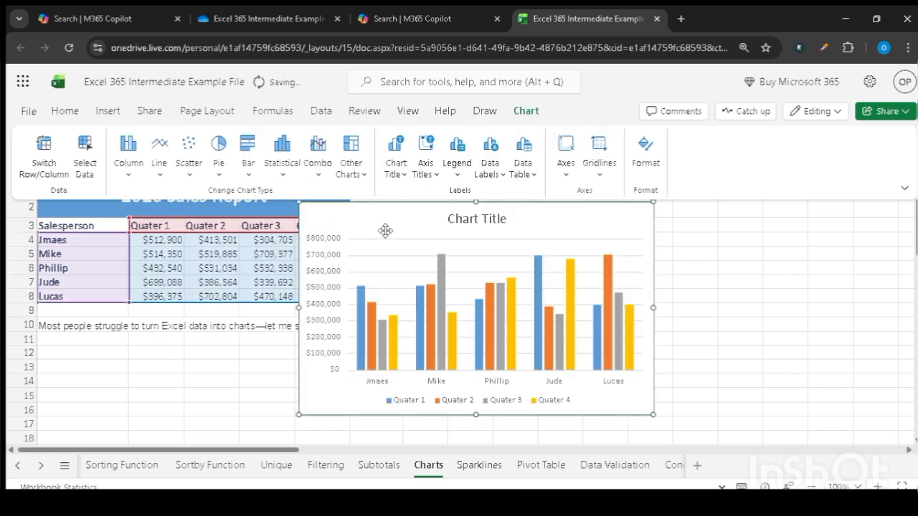
pyautogui.moveTo(385, 230); pyautogui.dragTo(462, 208)
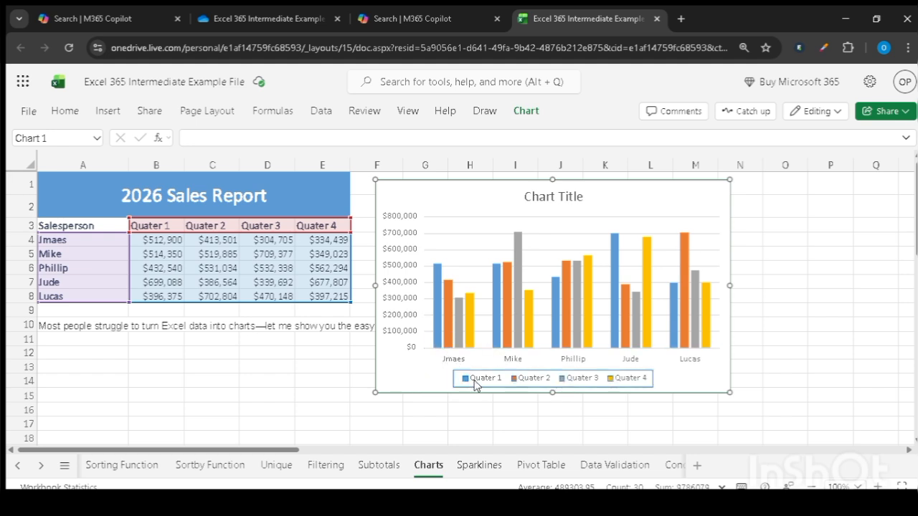
# - Inspect the quarterly sales values of the individual salespeople in the column chart
pyautogui.moveTo(438, 290)
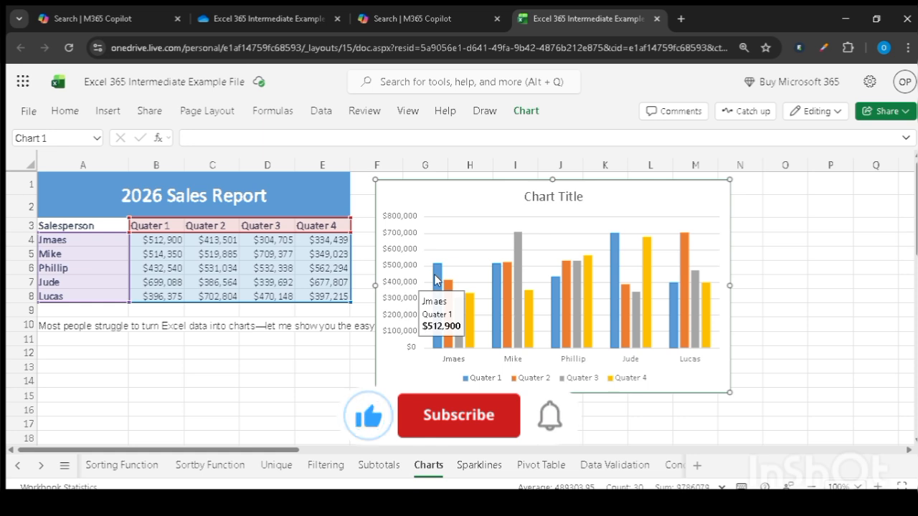
pyautogui.moveTo(522, 253)
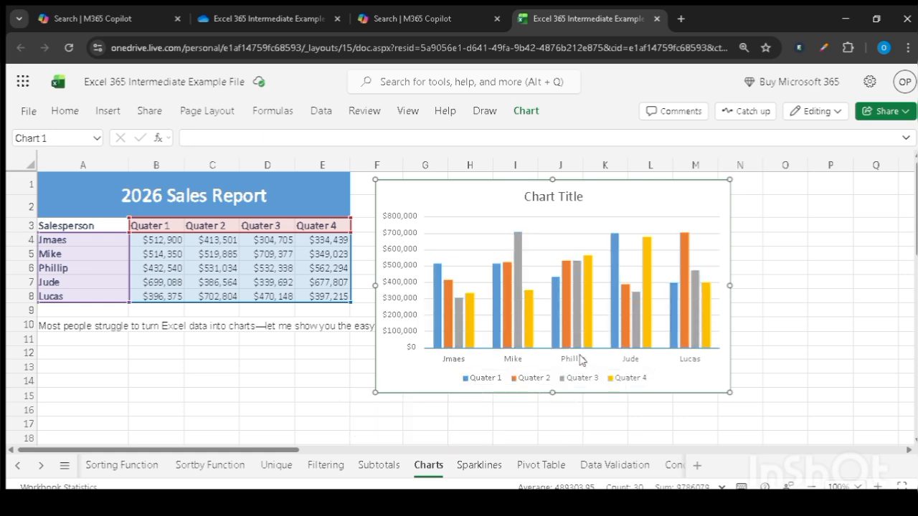
pyautogui.moveTo(589, 305)
pyautogui.moveTo(614, 266)
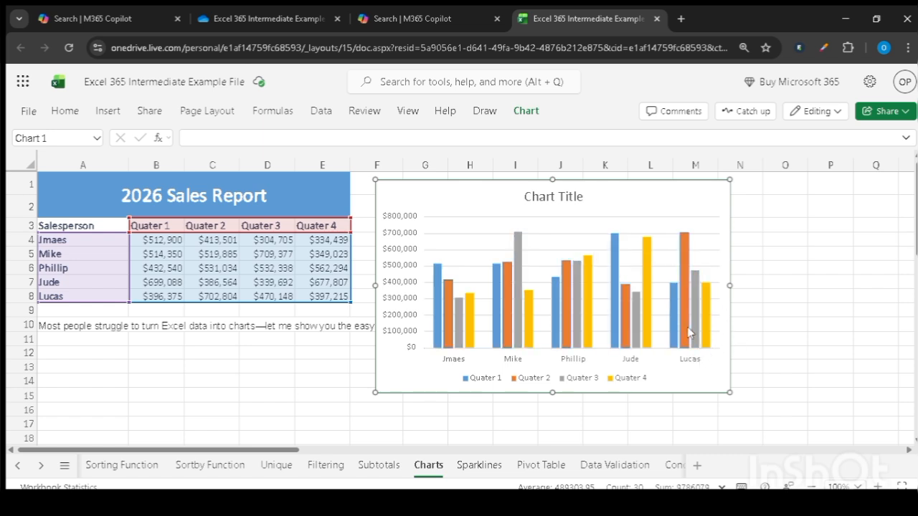
pyautogui.moveTo(686, 325)
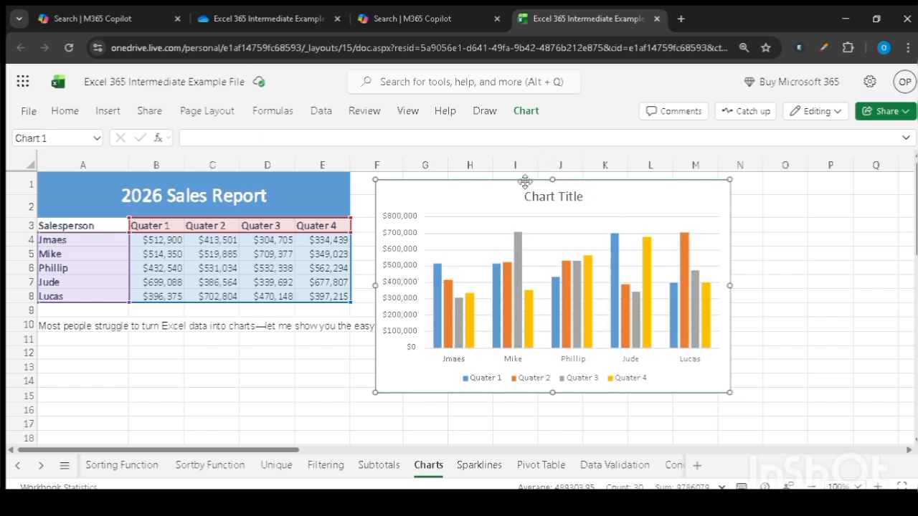
# - Switch the chart's rows and columns so that sales are grouped by quarter with one series per salesperson
pyautogui.click(527, 110)
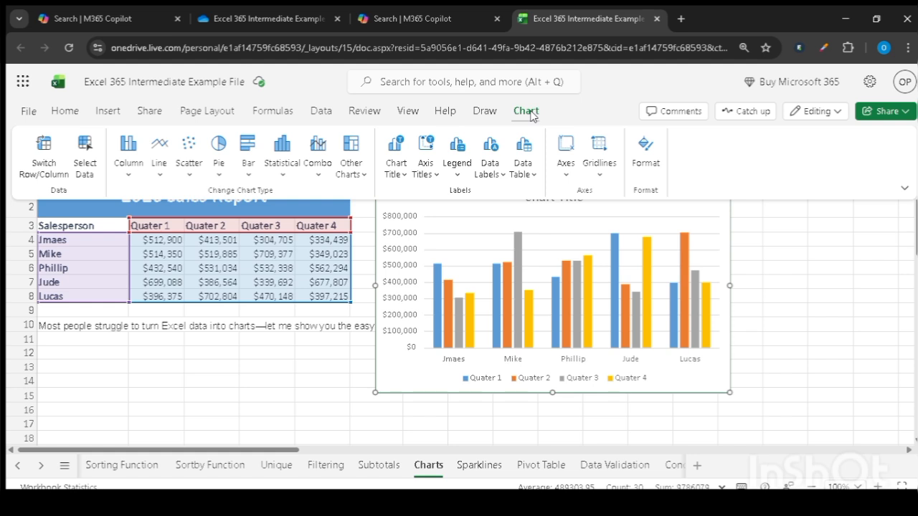
pyautogui.click(491, 235)
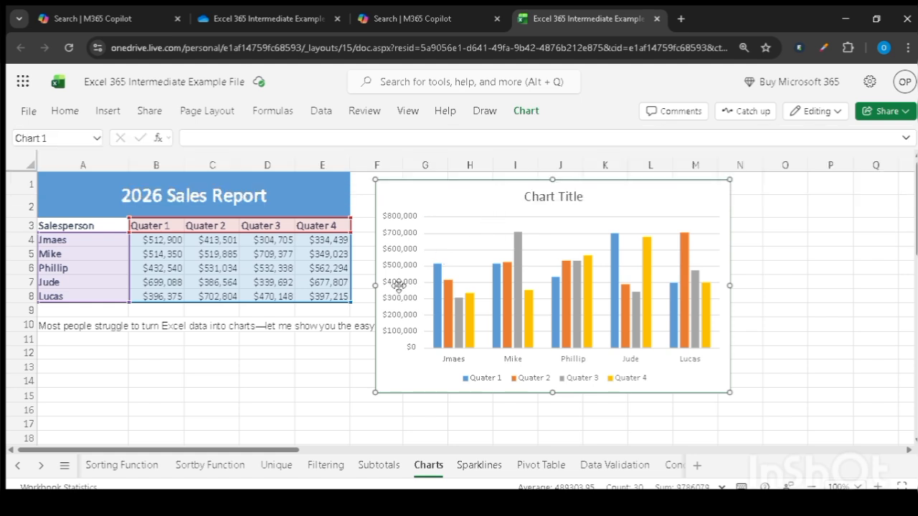
pyautogui.click(318, 371)
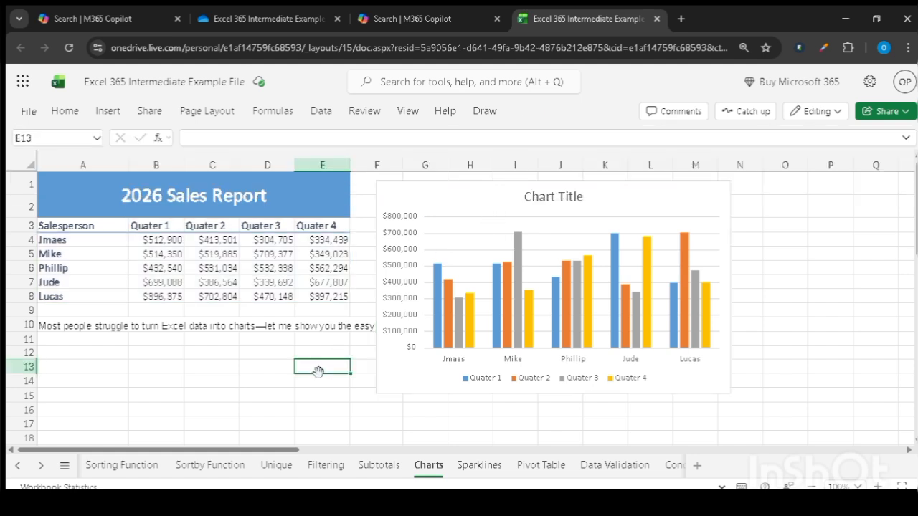
pyautogui.click(460, 201)
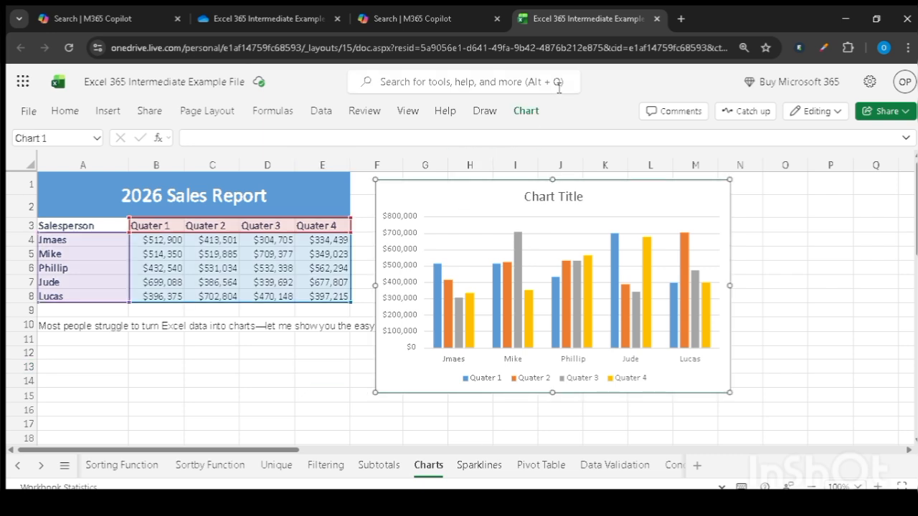
pyautogui.click(525, 112)
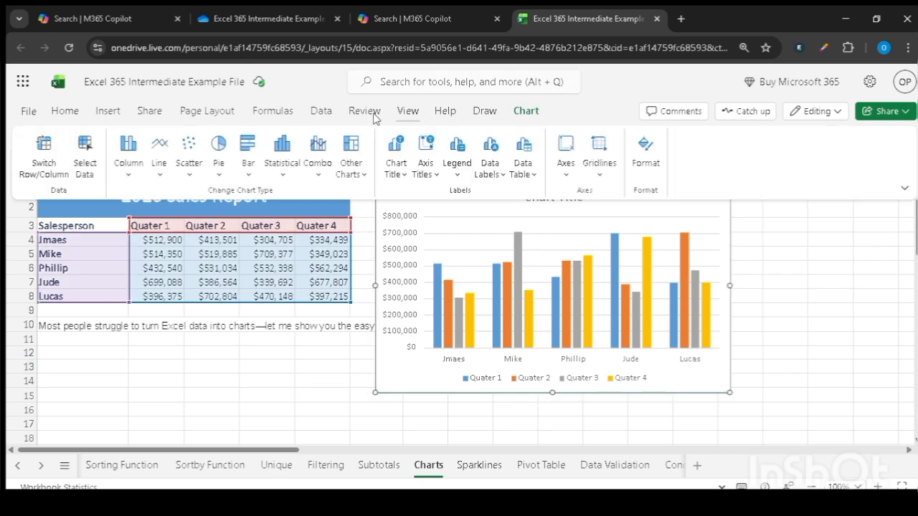
pyautogui.click(52, 172)
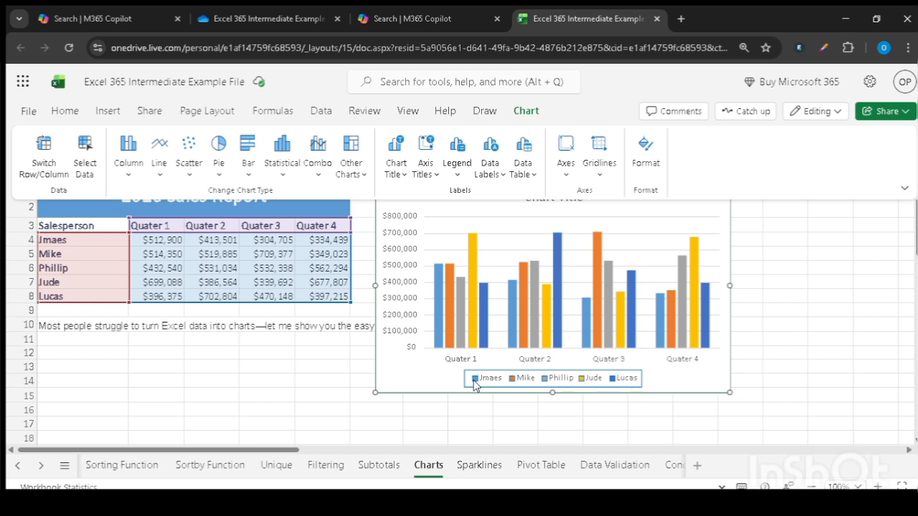
# - Examine the salespeople's values within each quarter to find the top seller per quarter
pyautogui.moveTo(438, 329)
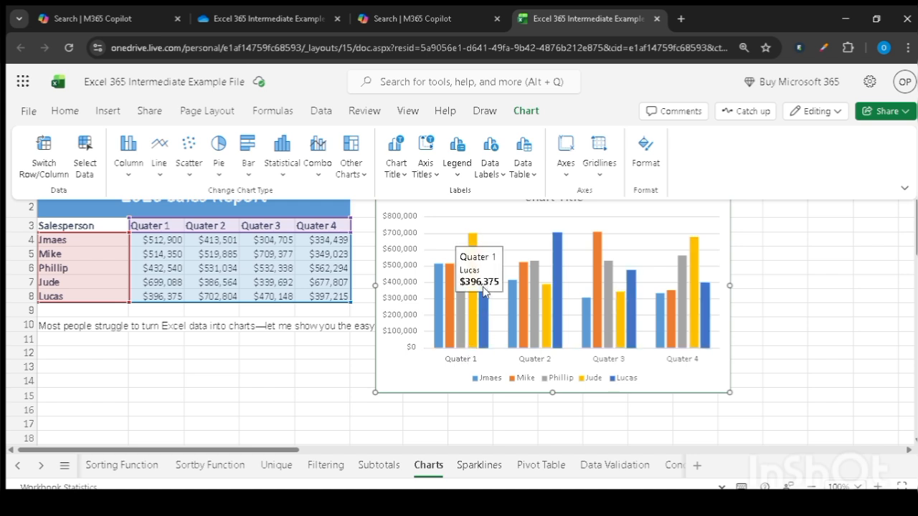
pyautogui.click(478, 260)
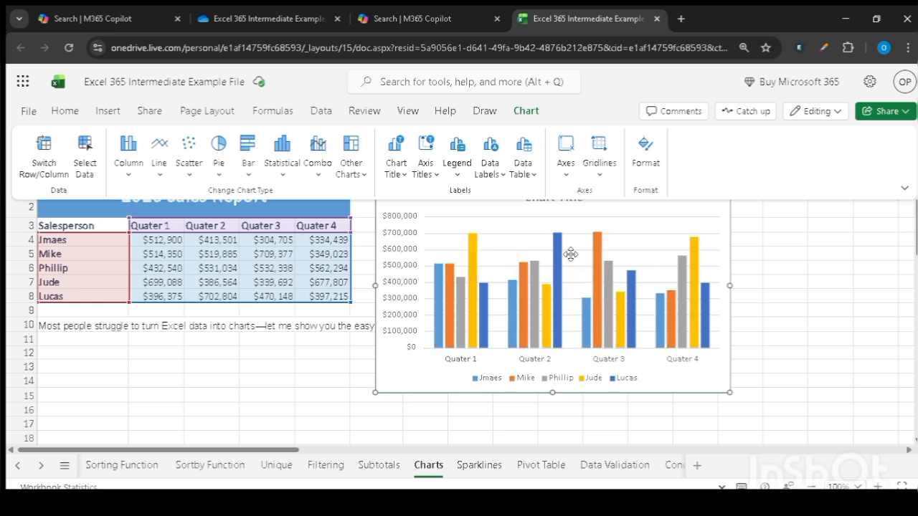
pyautogui.moveTo(558, 258)
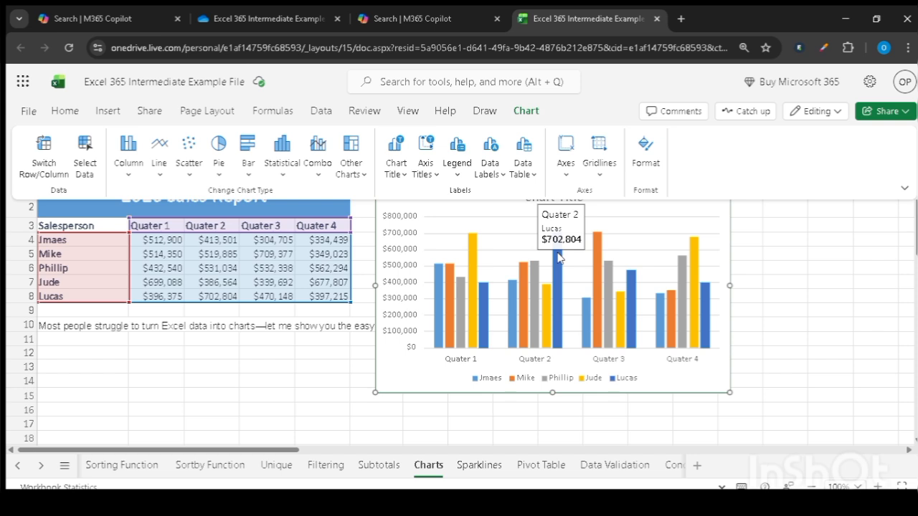
pyautogui.moveTo(594, 258)
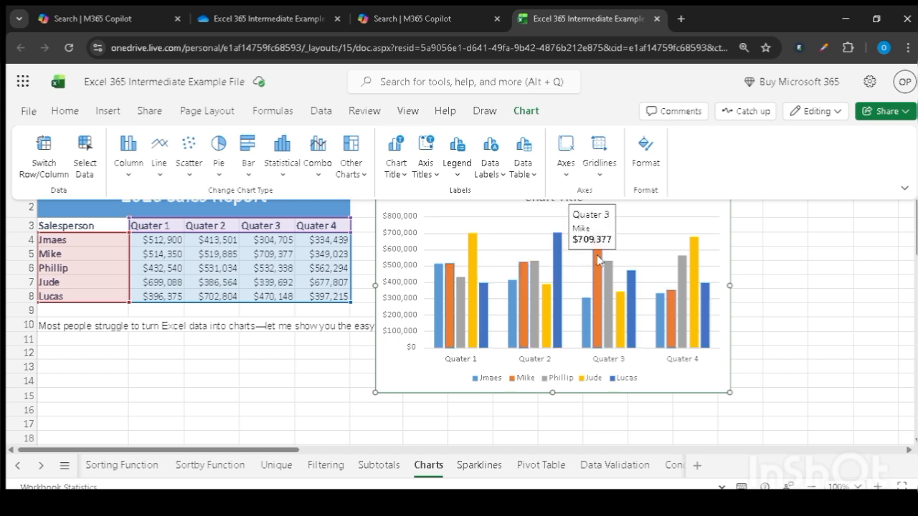
pyautogui.moveTo(693, 251)
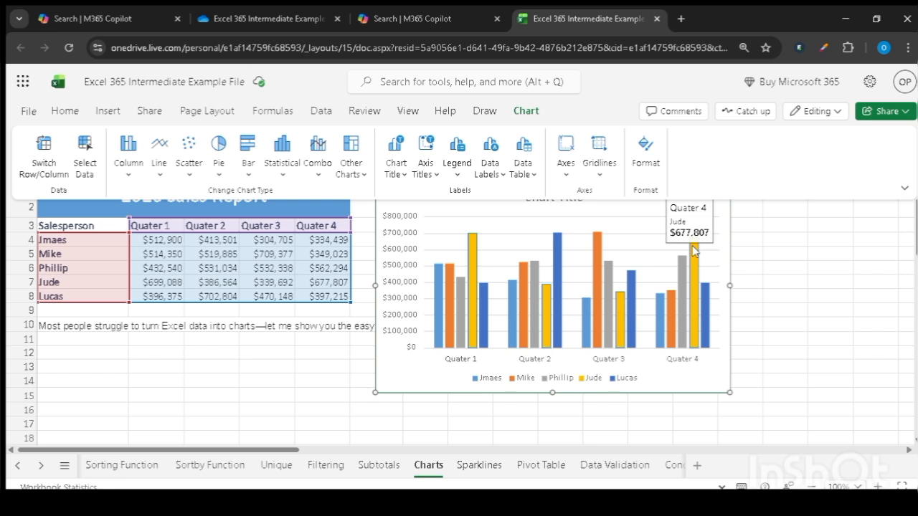
# - Open the chart's formatting options and set the displayed chart title to "2026 SALES"
pyautogui.click(782, 286)
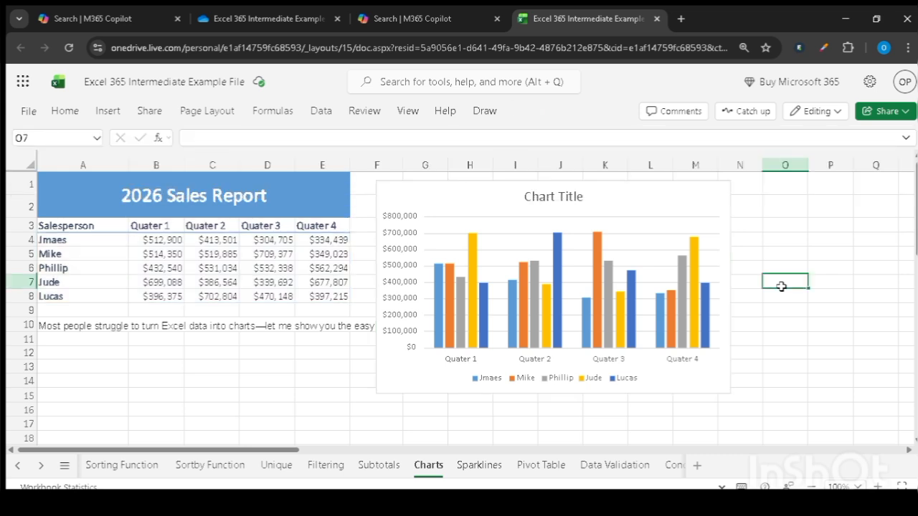
pyautogui.click(659, 204)
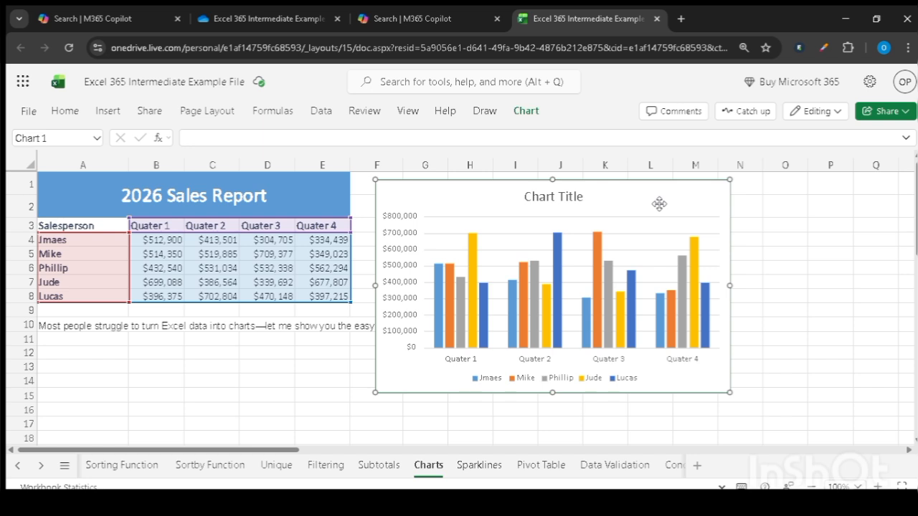
pyautogui.click(526, 113)
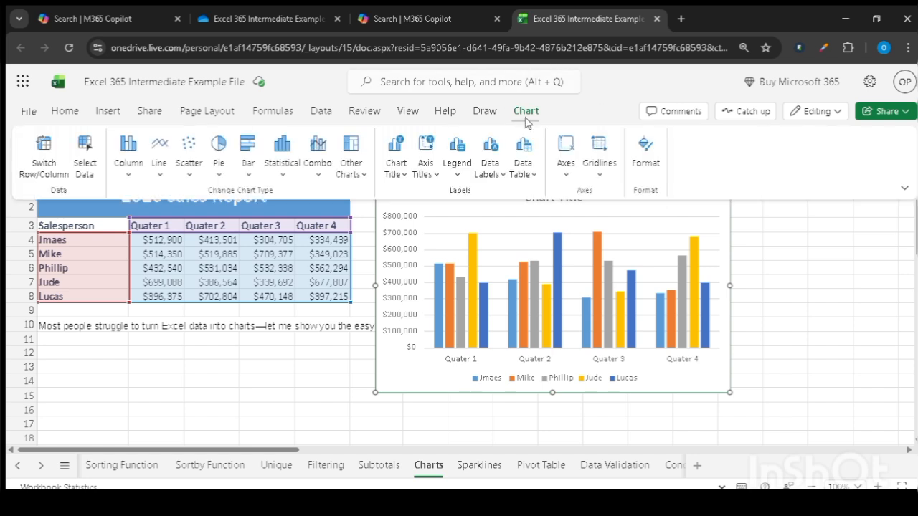
pyautogui.click(644, 152)
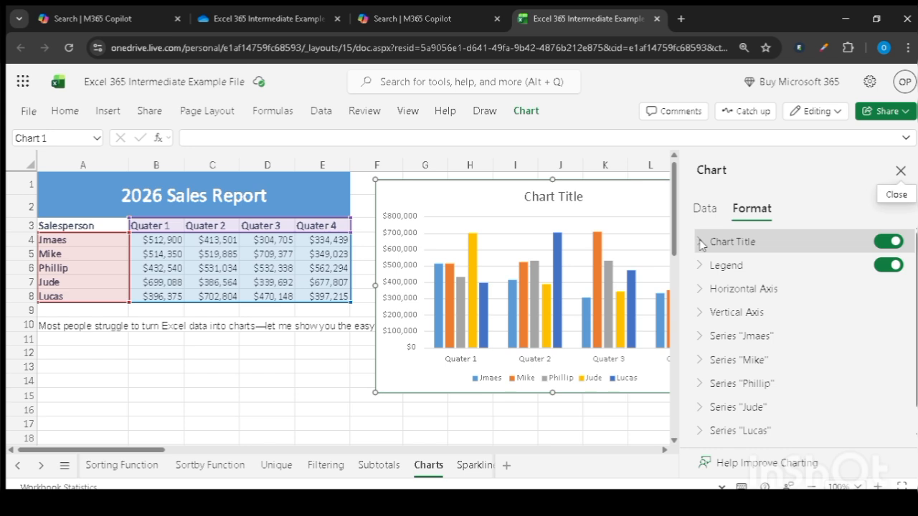
pyautogui.click(886, 244)
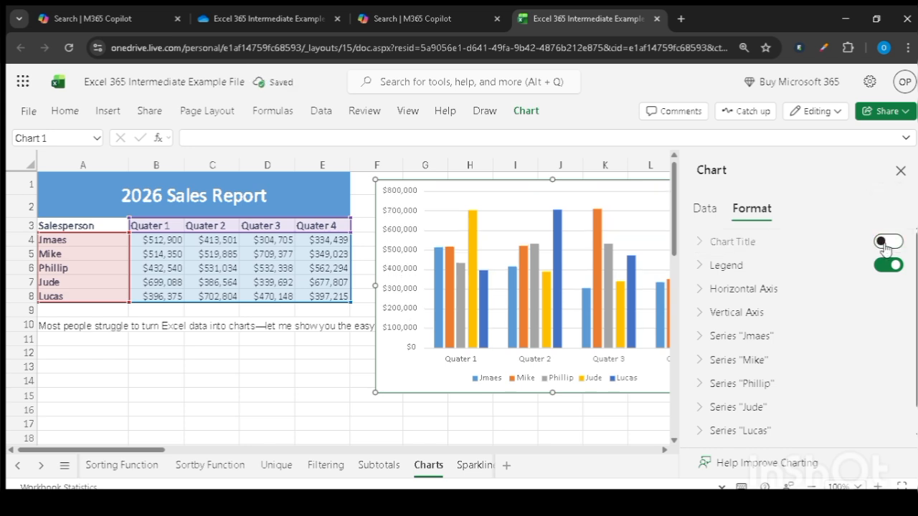
pyautogui.click(887, 243)
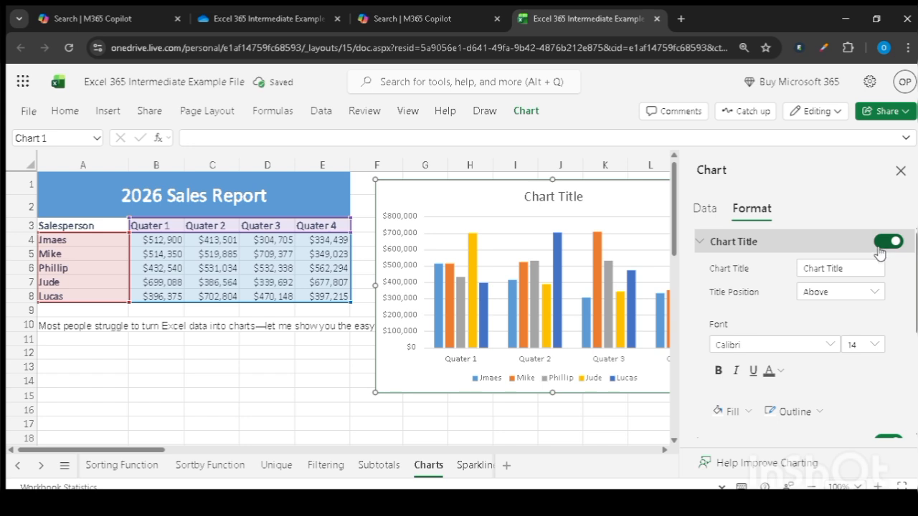
pyautogui.tripleClick(851, 268)
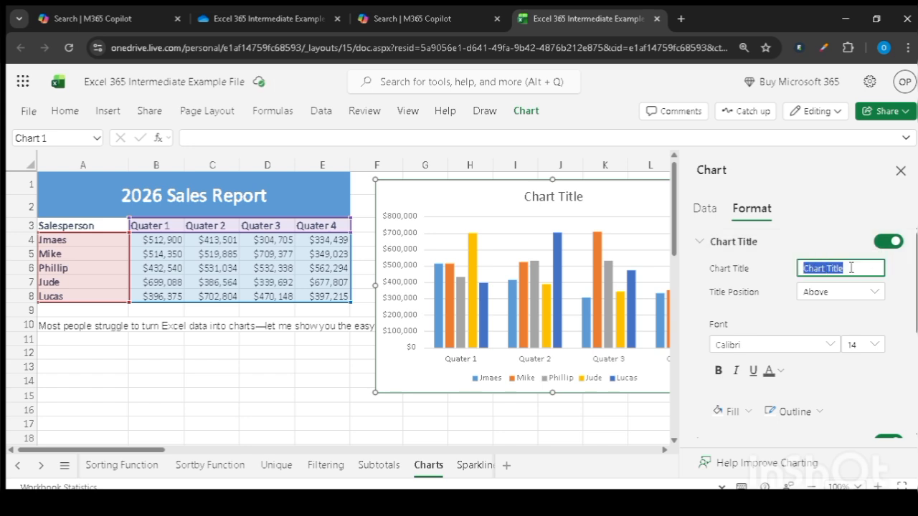
pyautogui.press('BackSpace')
# - Try the Overlay position for the chart title and set it back to Above
pyautogui.click(876, 297)
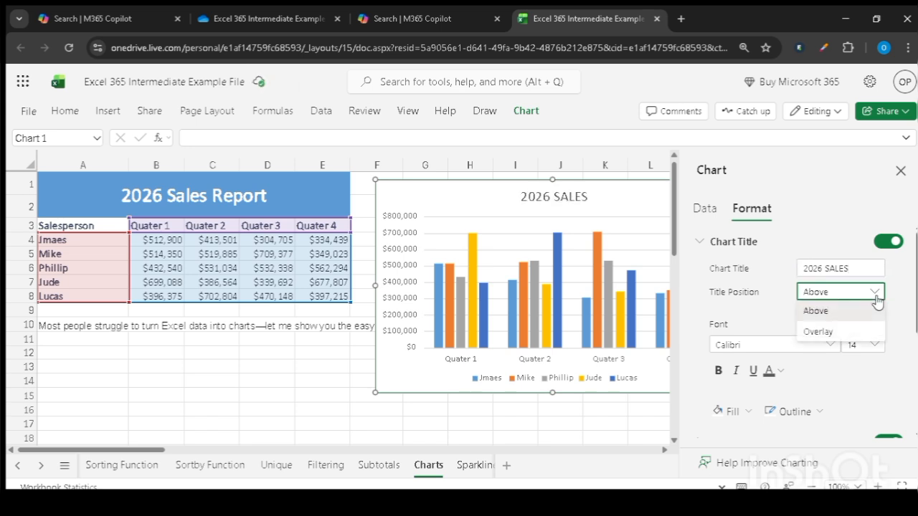
pyautogui.click(818, 332)
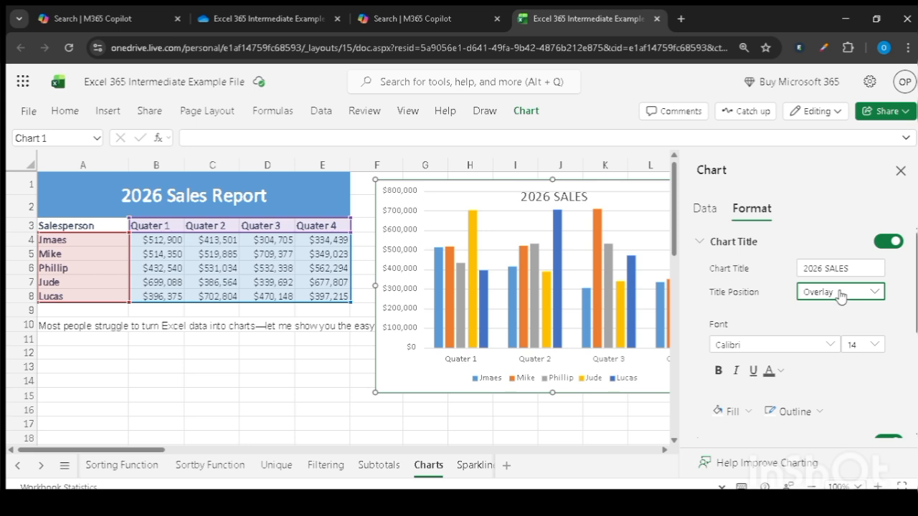
pyautogui.click(839, 295)
pyautogui.click(821, 312)
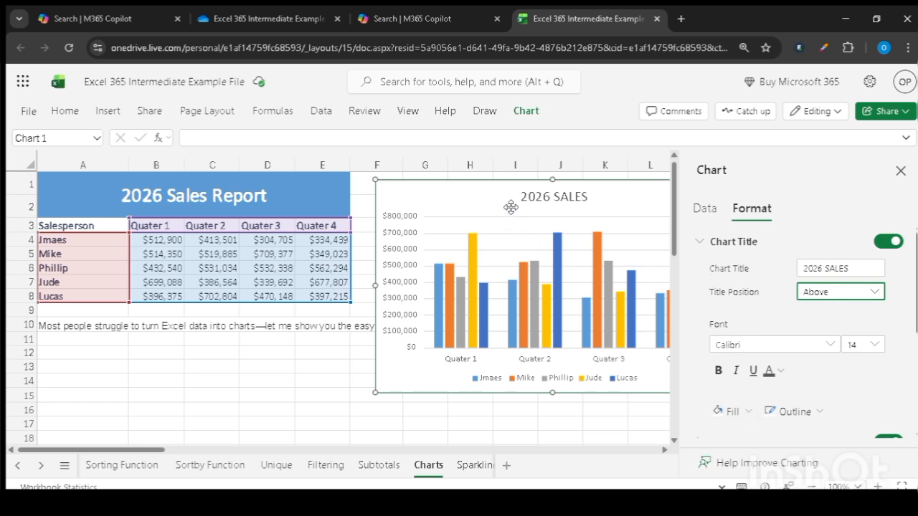
# - Fill the chart title's background with the light gray theme color
pyautogui.click(746, 414)
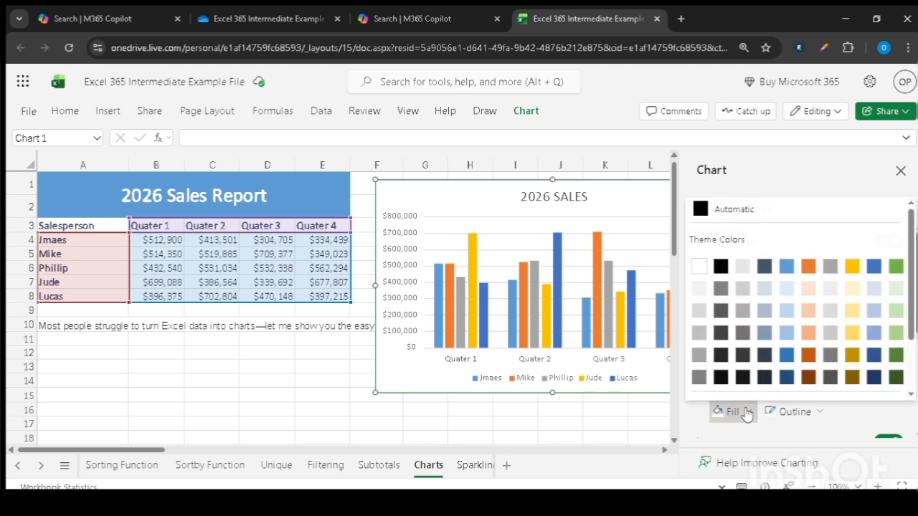
pyautogui.click(738, 267)
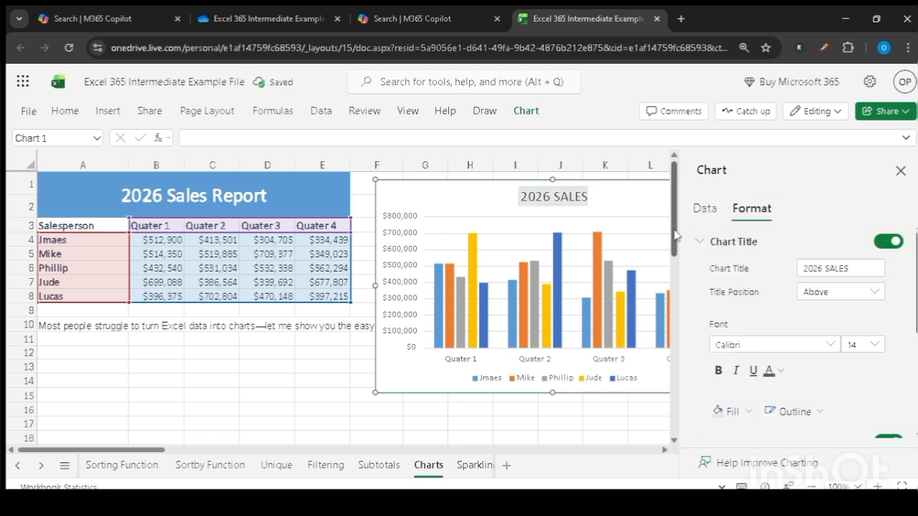
# - Make the chart title text bold and collapse the title's formatting options
pyautogui.click(715, 372)
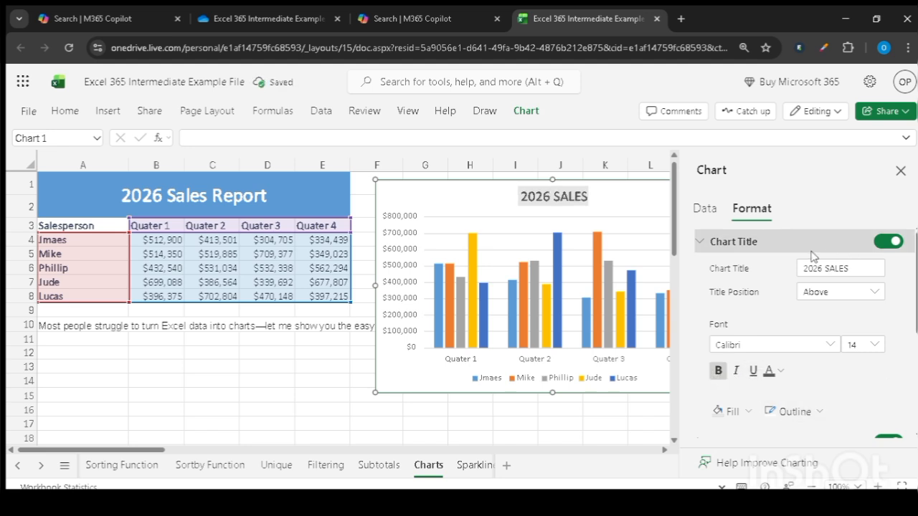
pyautogui.click(702, 243)
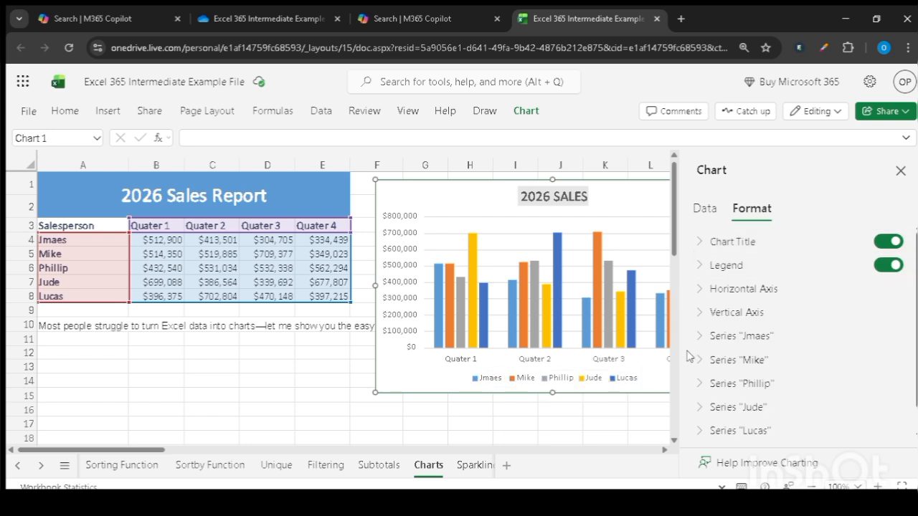
# - Turn the chart legend off and back on, and set its position to Bottom
pyautogui.click(889, 265)
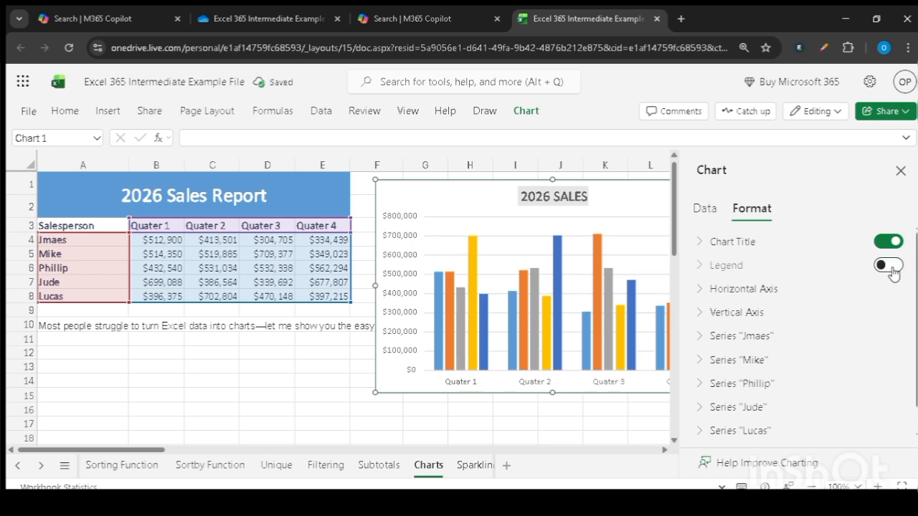
pyautogui.click(889, 266)
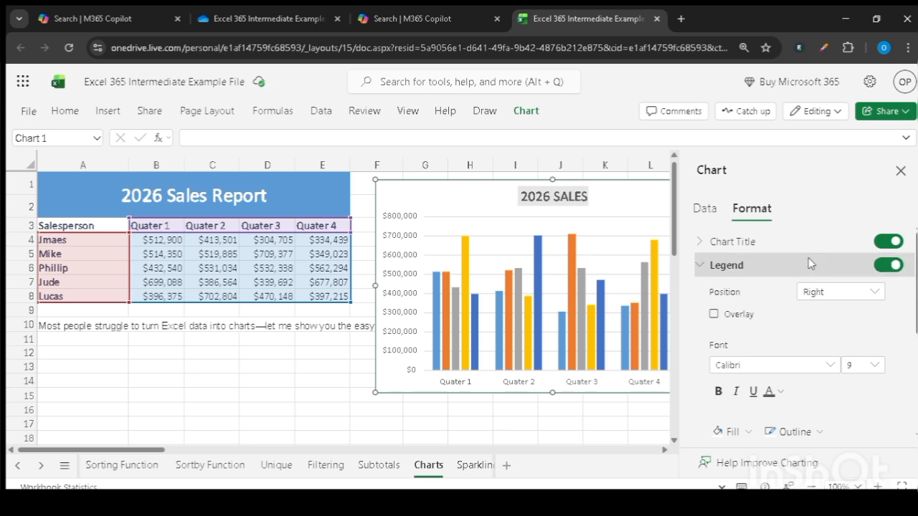
pyautogui.scroll(-1, 674, 249)
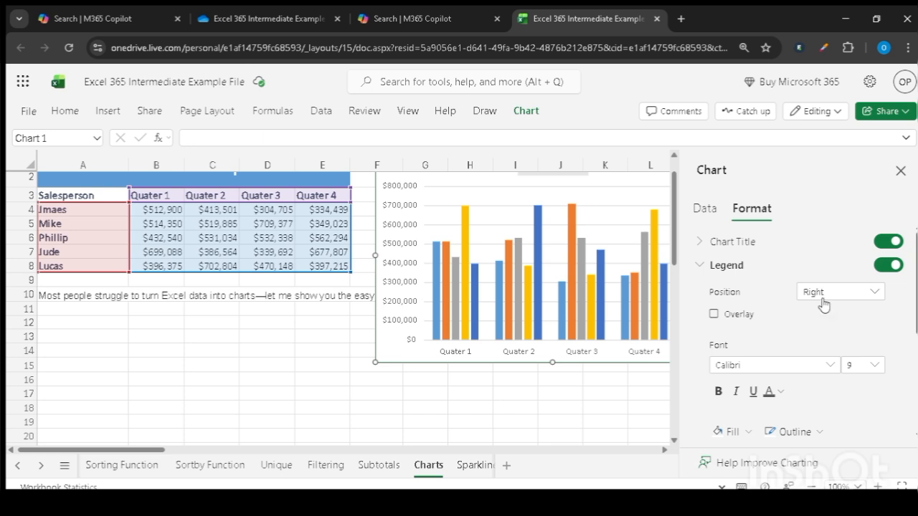
pyautogui.click(823, 301)
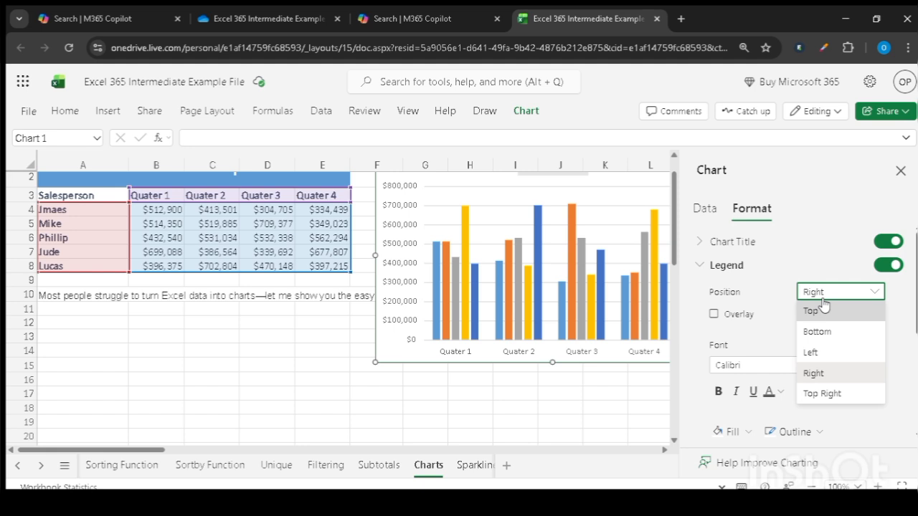
pyautogui.click(839, 332)
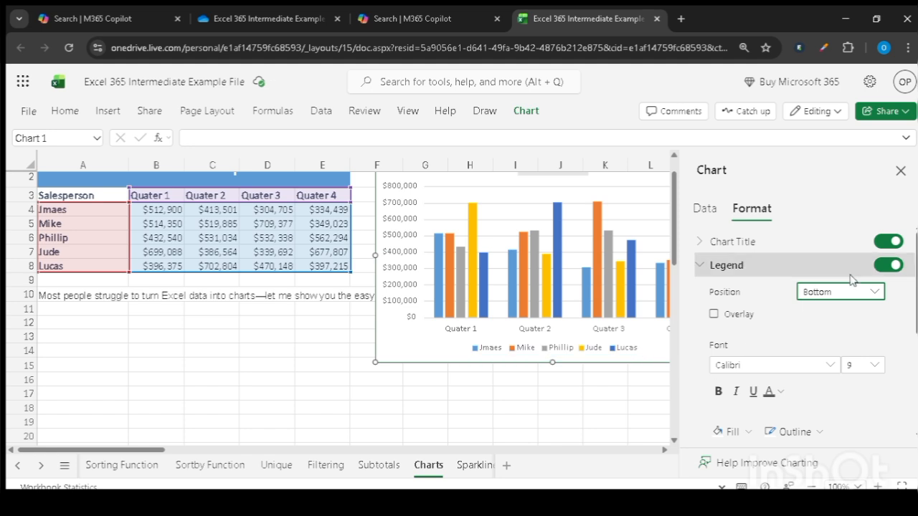
# - Try the Left position for the chart legend and return it to Bottom
pyautogui.click(858, 302)
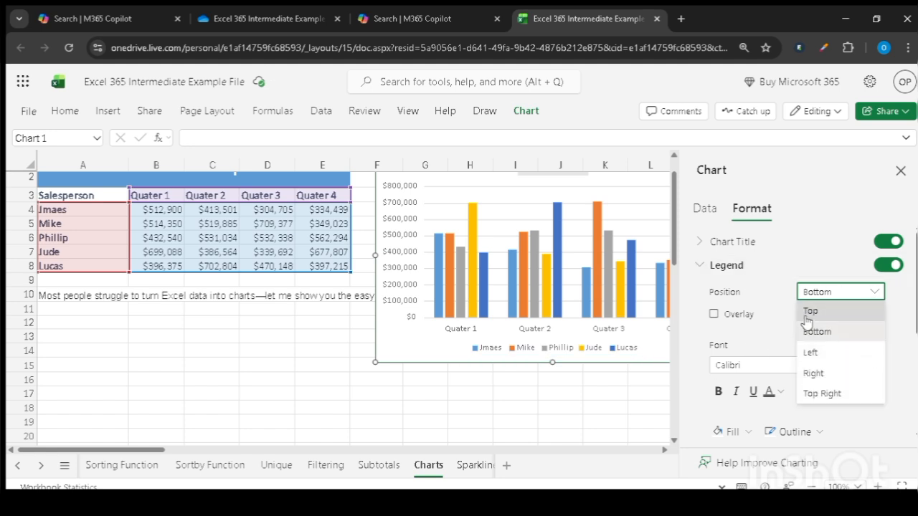
pyautogui.click(811, 352)
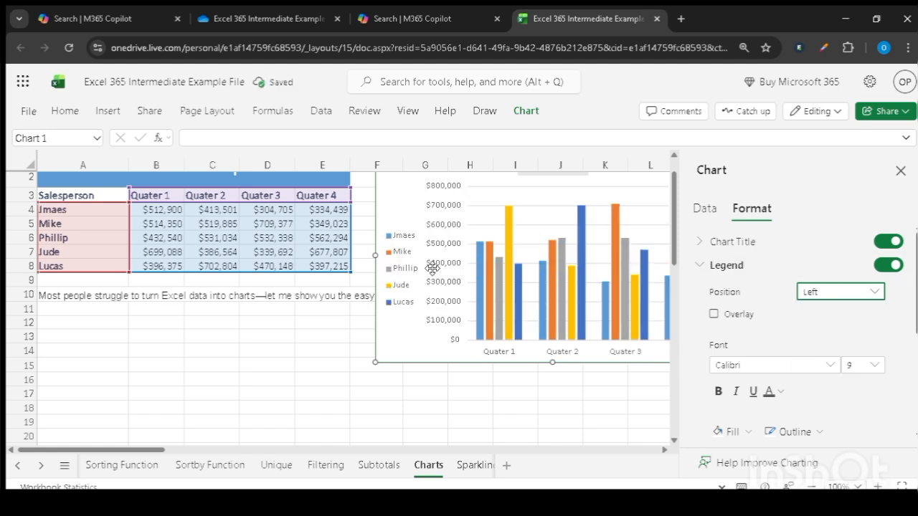
pyautogui.click(847, 298)
pyautogui.click(809, 331)
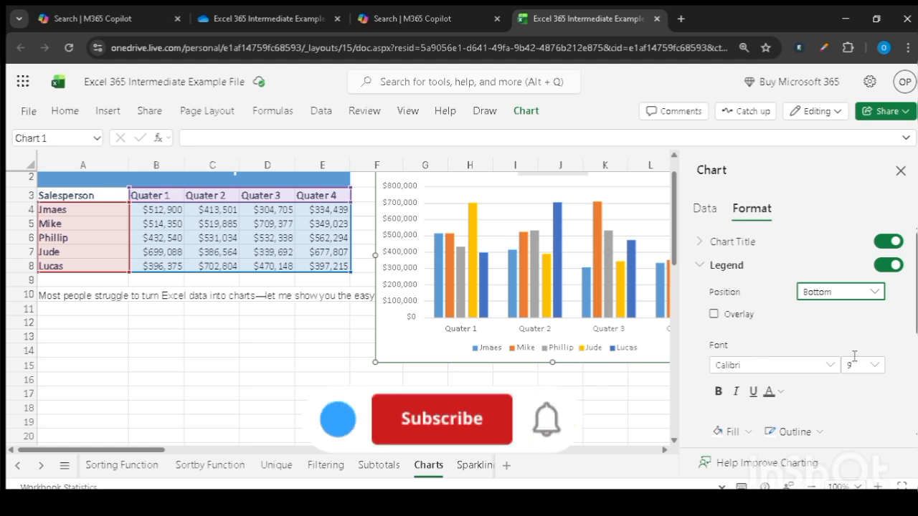
# - Fill the chart legend's background with the light gray theme color and collapse the legend's formatting options
pyautogui.click(746, 431)
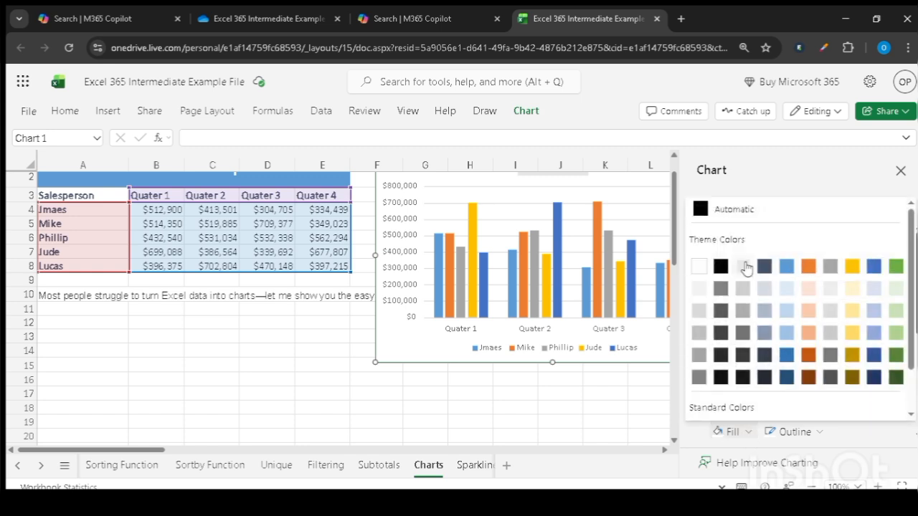
pyautogui.click(744, 266)
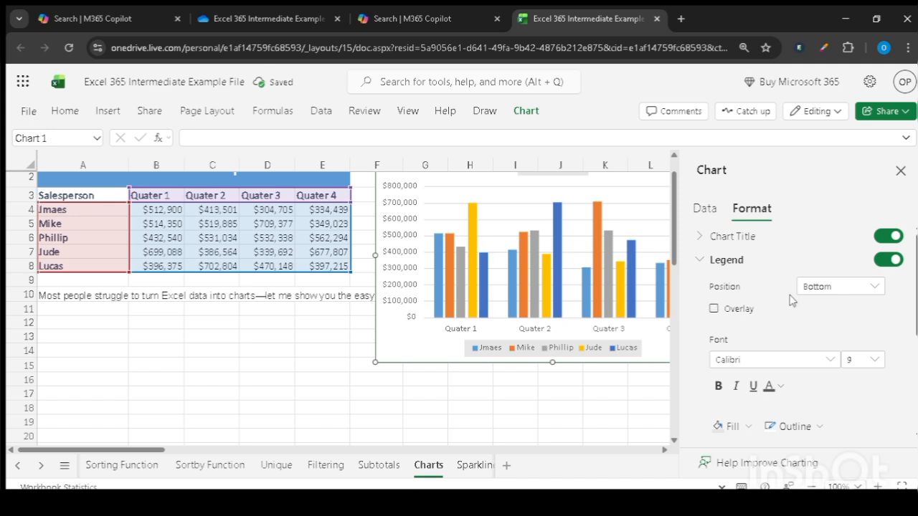
pyautogui.click(702, 262)
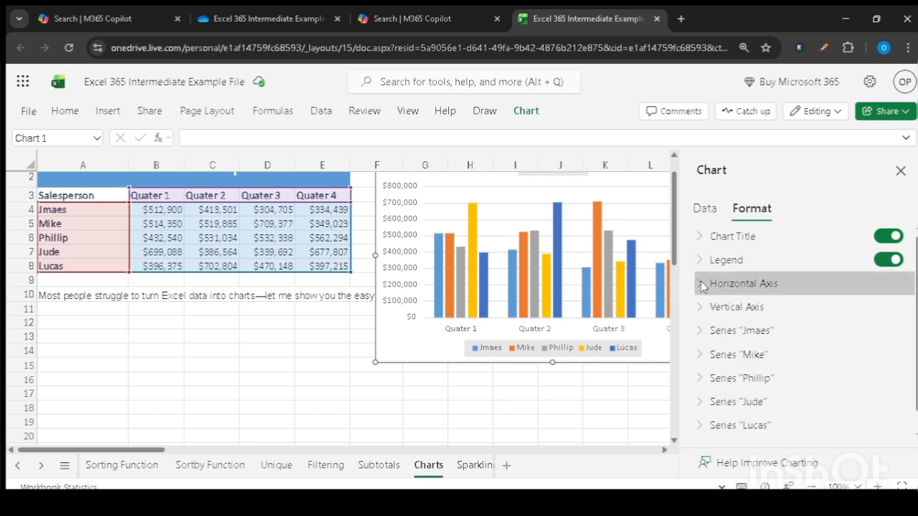
# - Try gap widths of 409 and 66 in the horizontal axis options, and set the gap width to 217
pyautogui.click(702, 285)
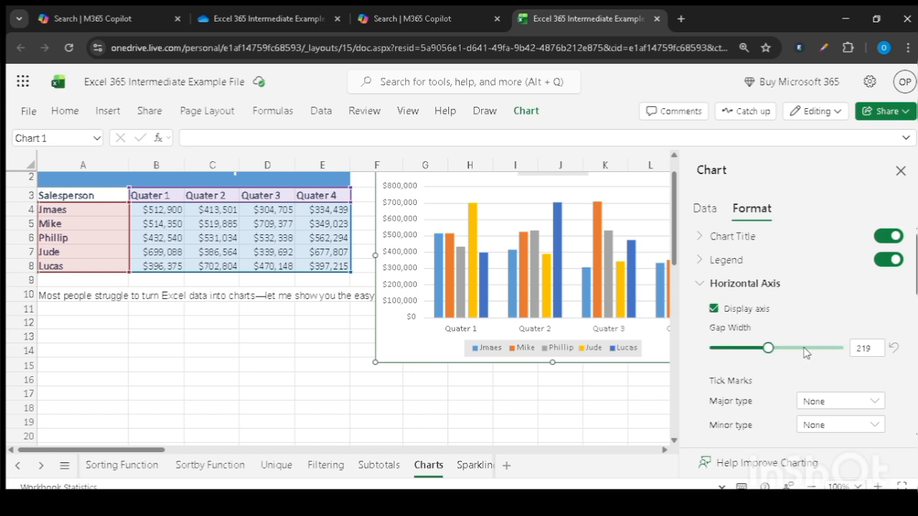
pyautogui.moveTo(770, 351); pyautogui.dragTo(822, 354)
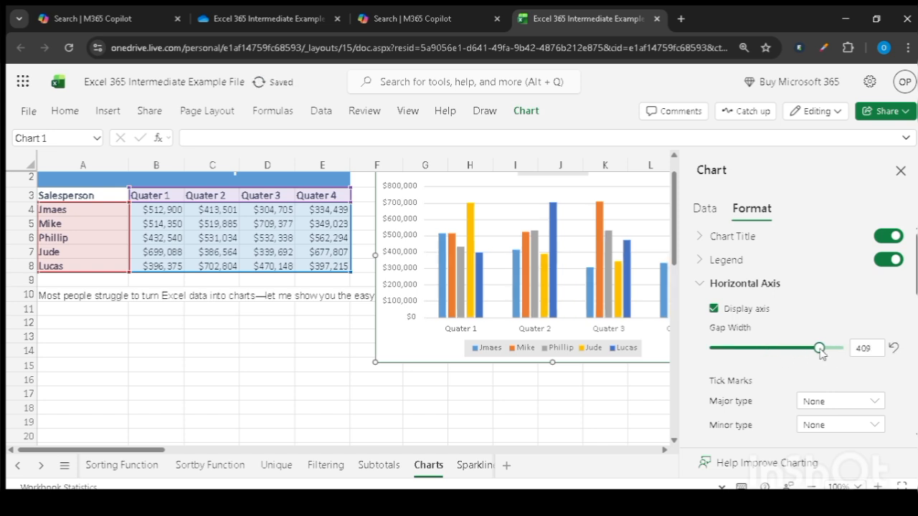
pyautogui.moveTo(821, 353); pyautogui.dragTo(730, 360)
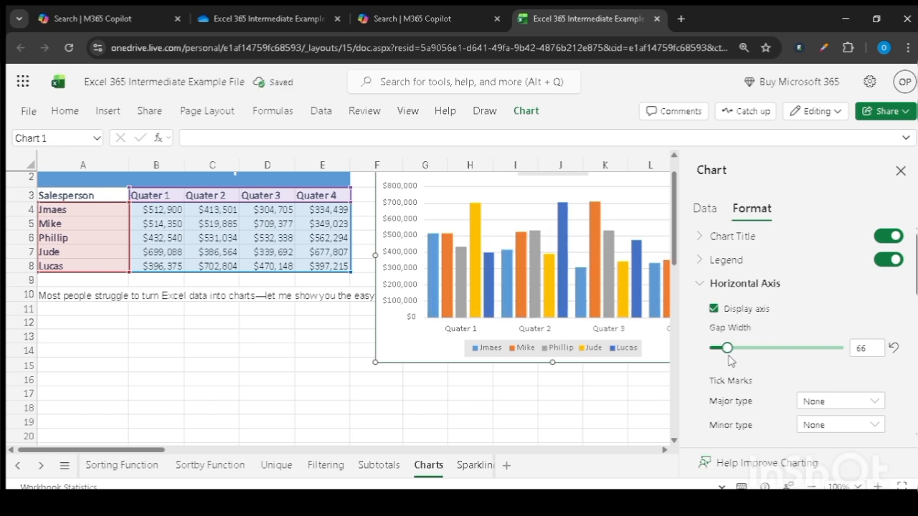
pyautogui.moveTo(730, 356); pyautogui.dragTo(769, 357)
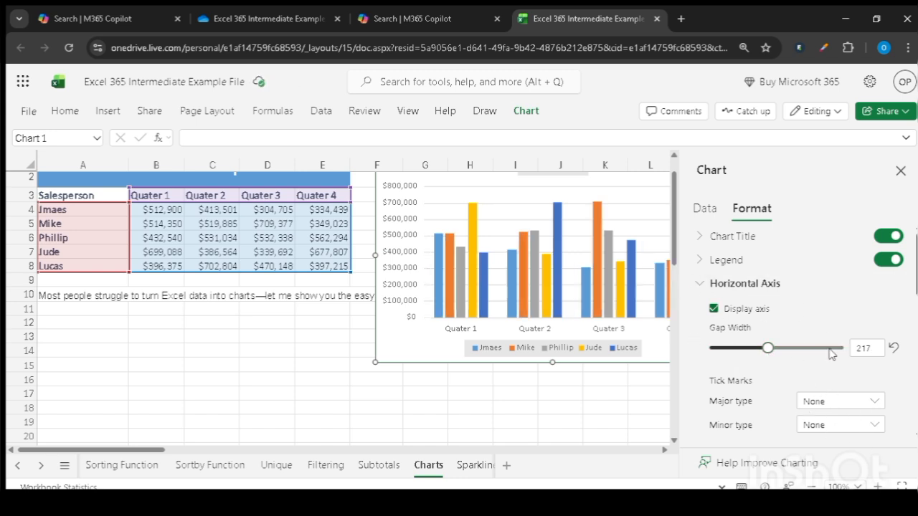
pyautogui.click(699, 285)
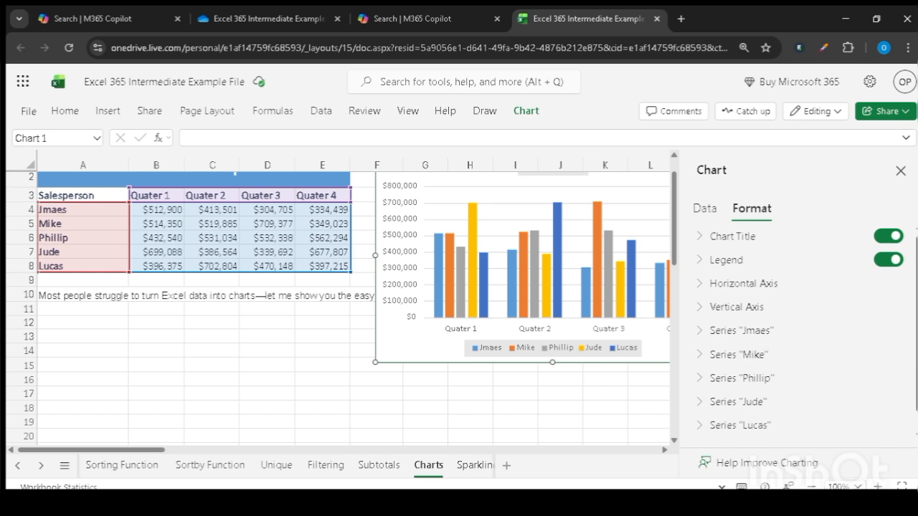
pyautogui.scroll(-1, 889, 352)
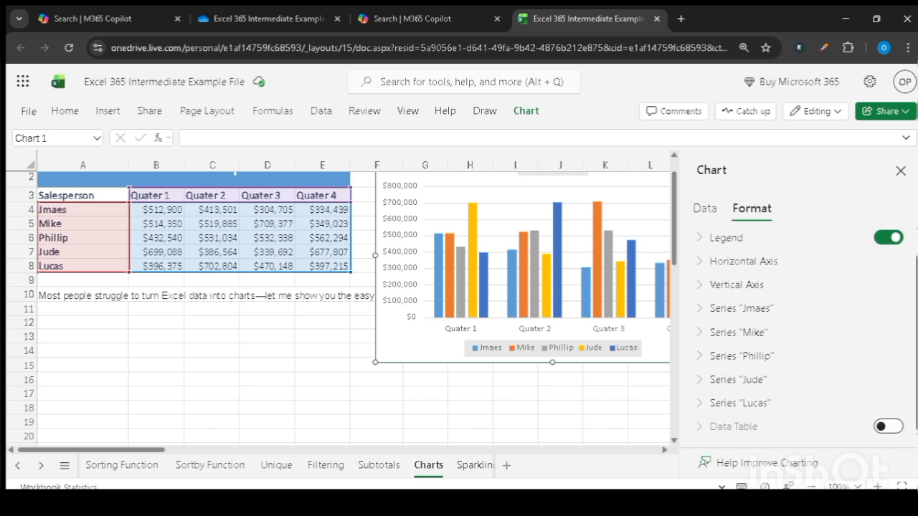
pyautogui.scroll(1, 796, 330)
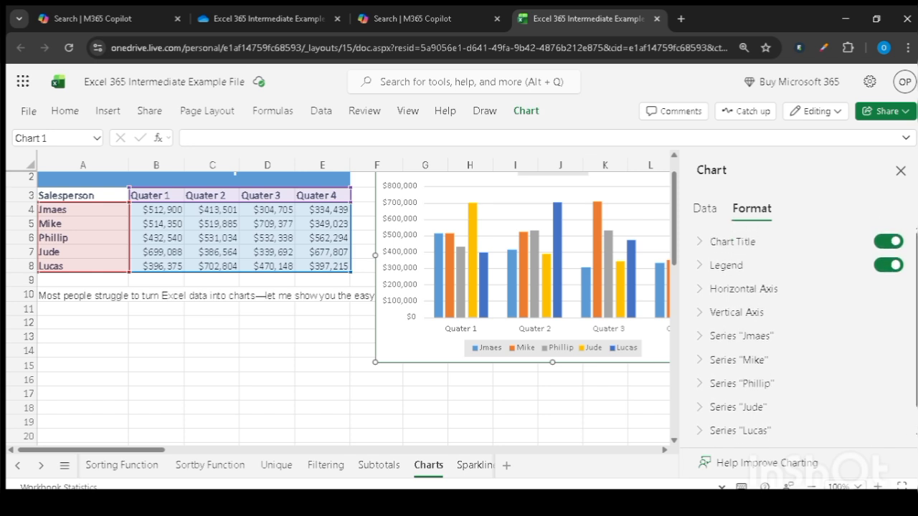